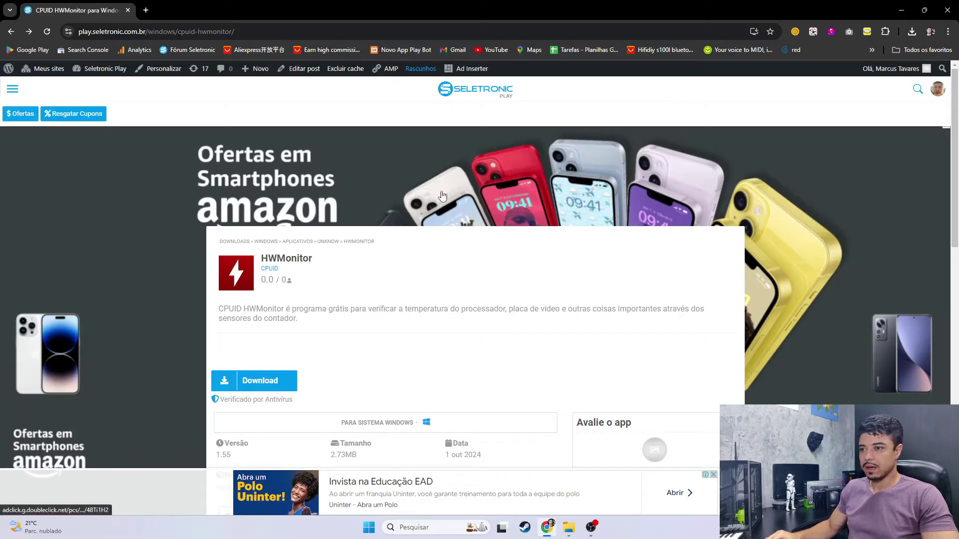
# - Download the Windows installer of HWMonitor from its Seletronic Play page and confirm the download
pyautogui.scroll(-2, 368, 321)
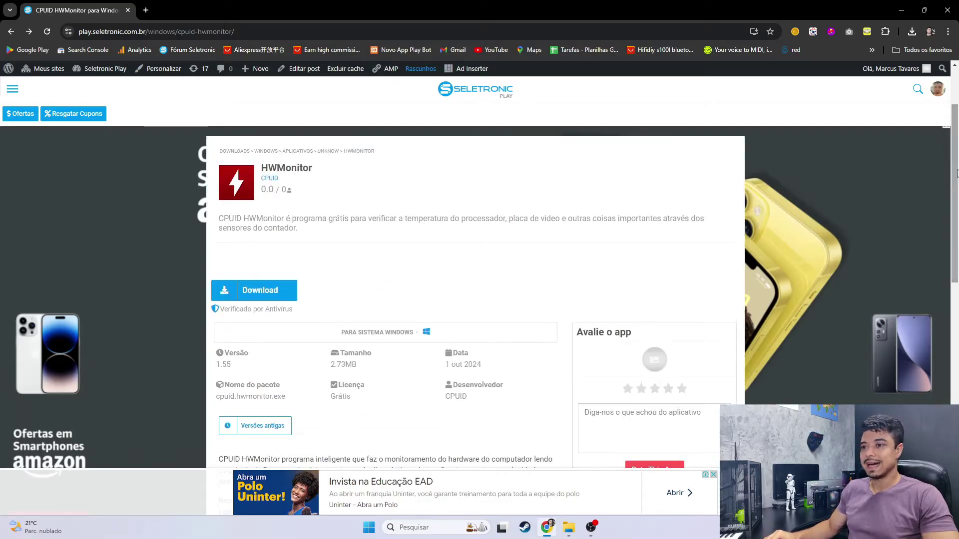
pyautogui.click(279, 291)
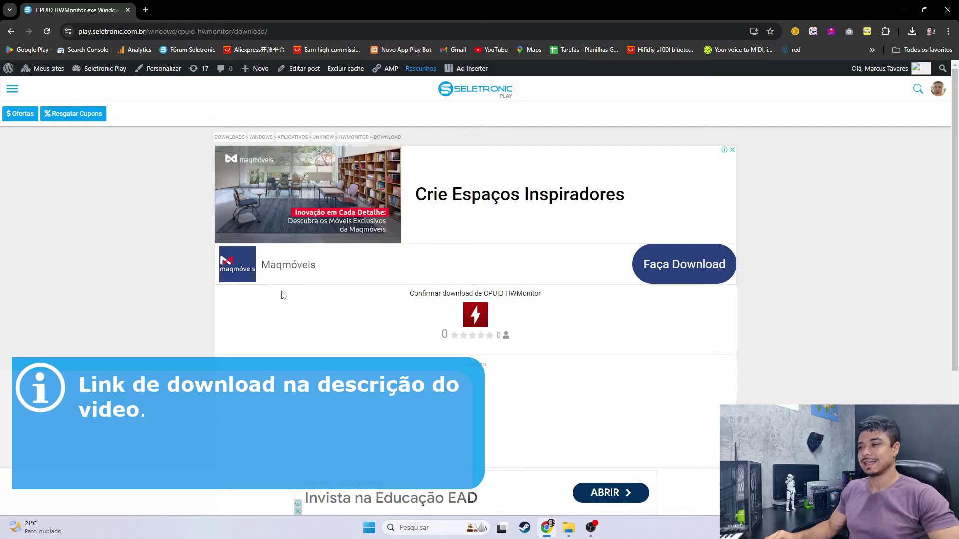
pyautogui.scroll(-3, 390, 340)
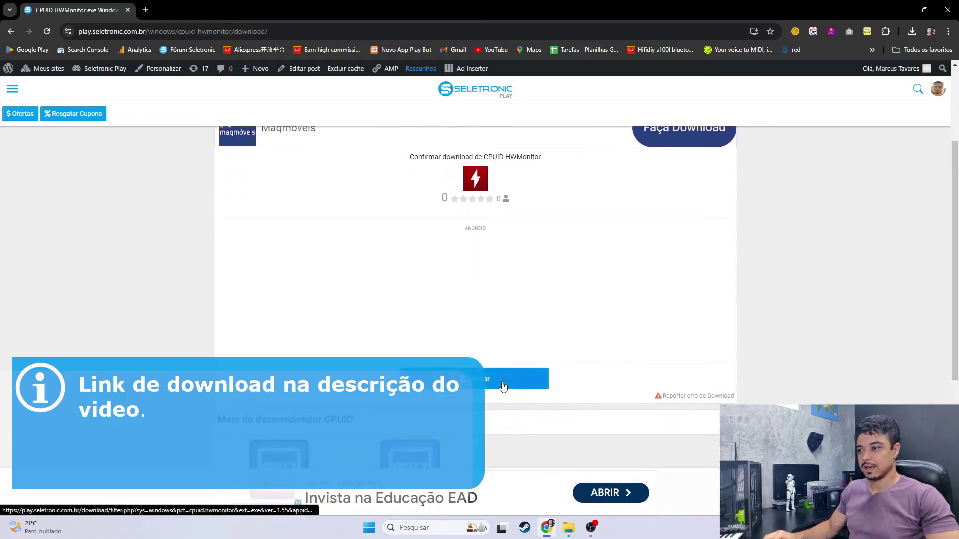
pyautogui.click(503, 387)
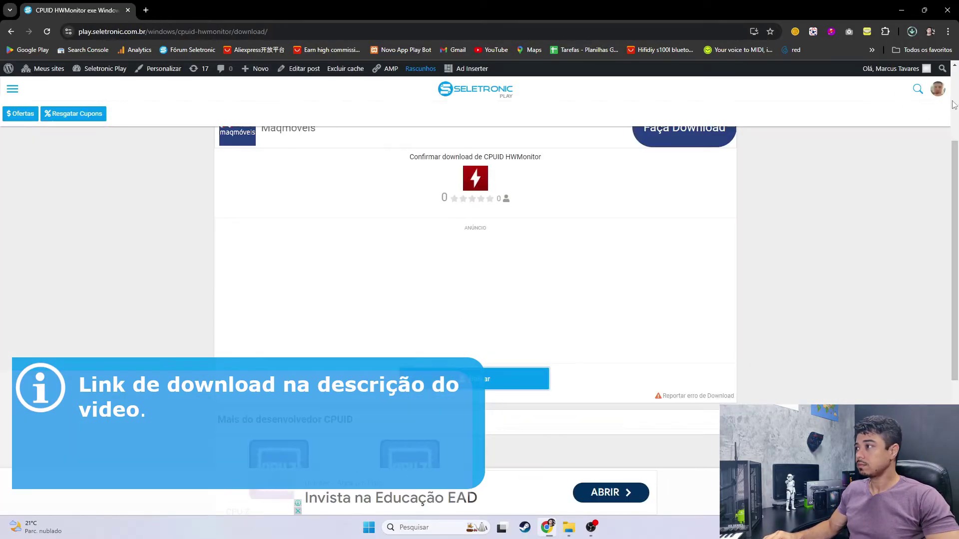
# - Show the newly downloaded cpuid.hwmonitor.exe in its folder and run the installer
pyautogui.click(912, 32)
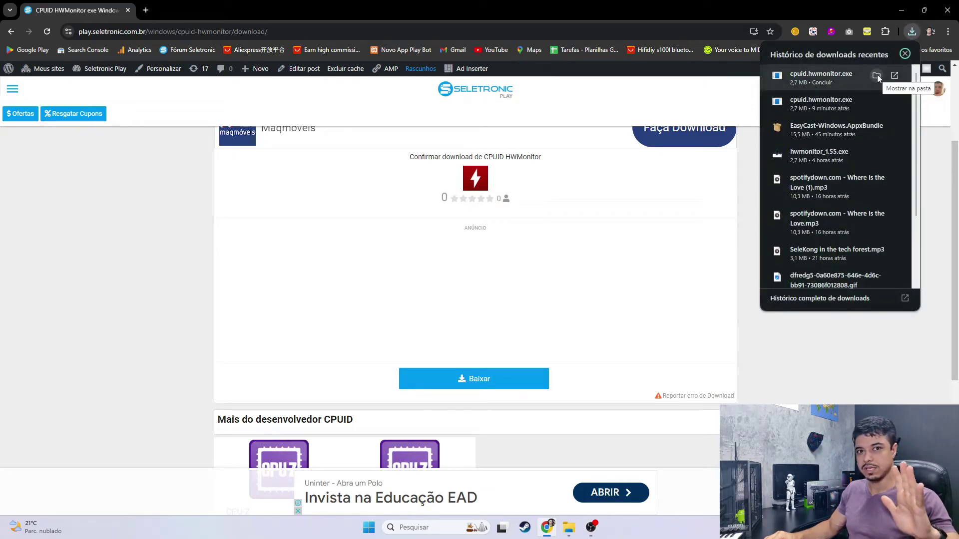
pyautogui.click(878, 75)
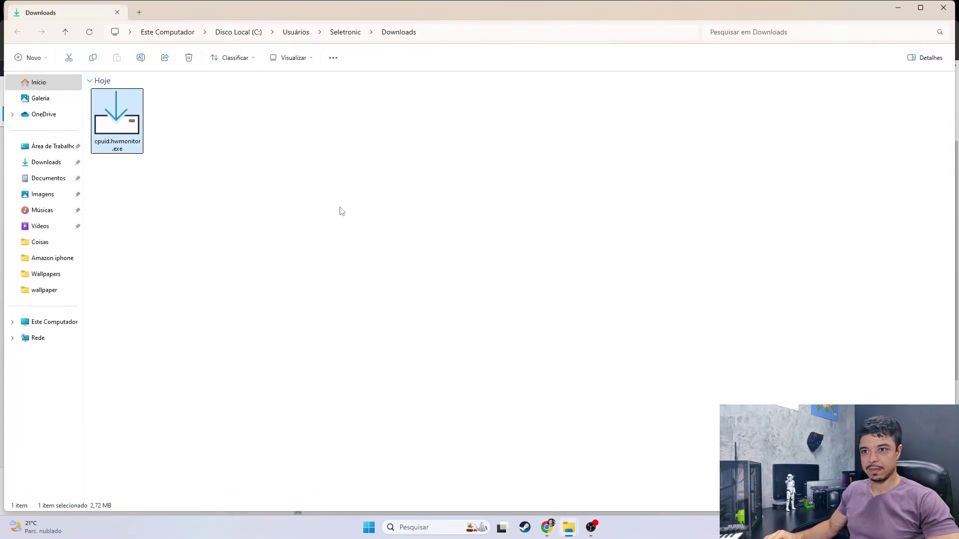
pyautogui.click(343, 210)
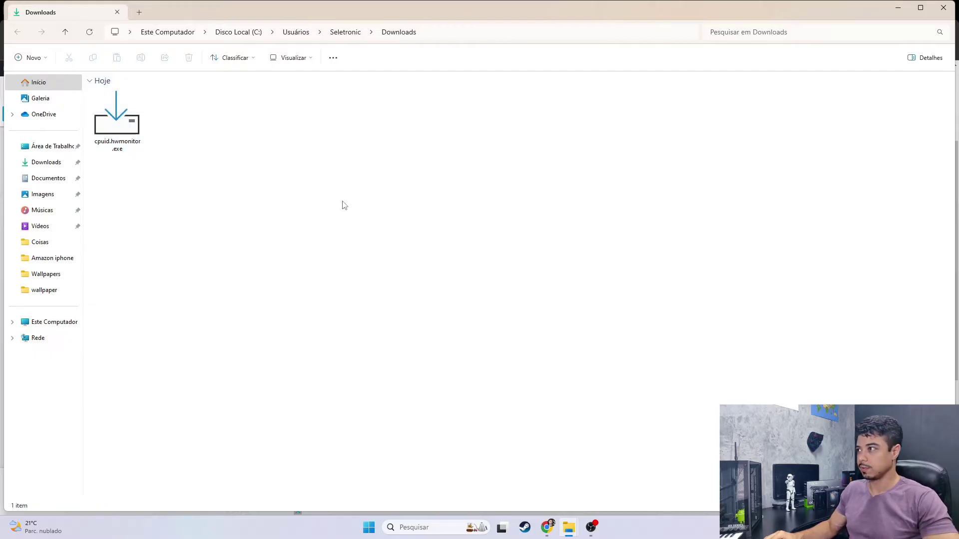
pyautogui.click(120, 122)
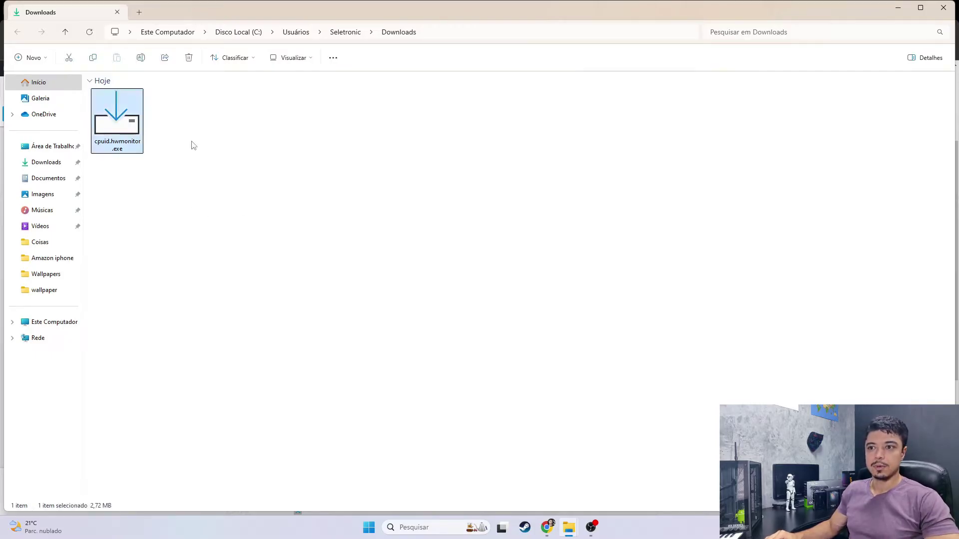
pyautogui.doubleClick(123, 139)
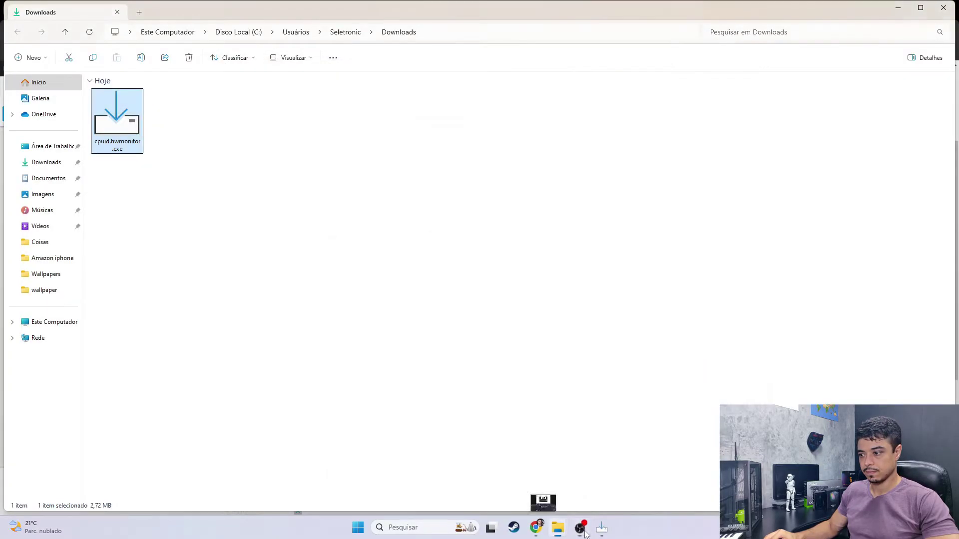
# - Install CPUID HWMonitor in the default folder without a desktop icon, and finish setup with the hwm_readme.txt viewing option off
pyautogui.click(537, 342)
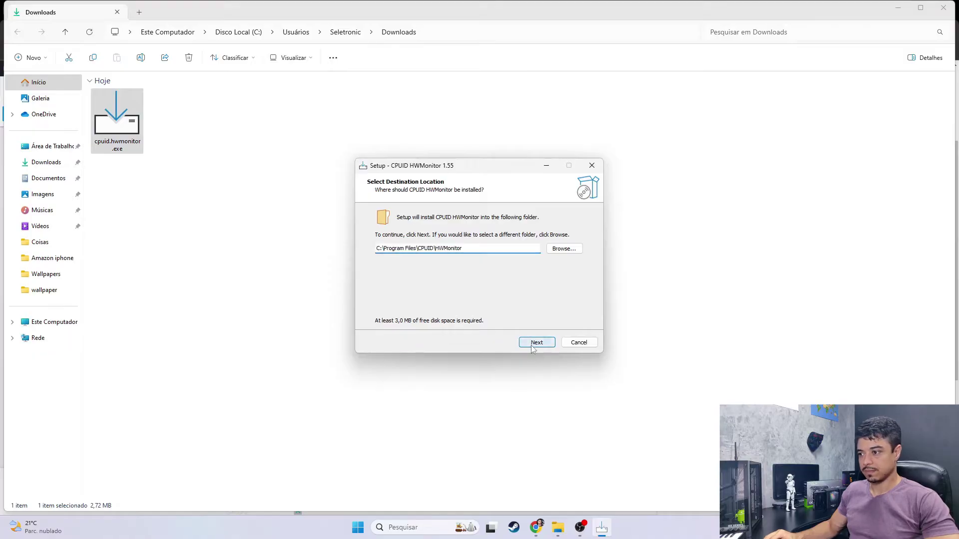
pyautogui.click(516, 307)
pyautogui.click(536, 342)
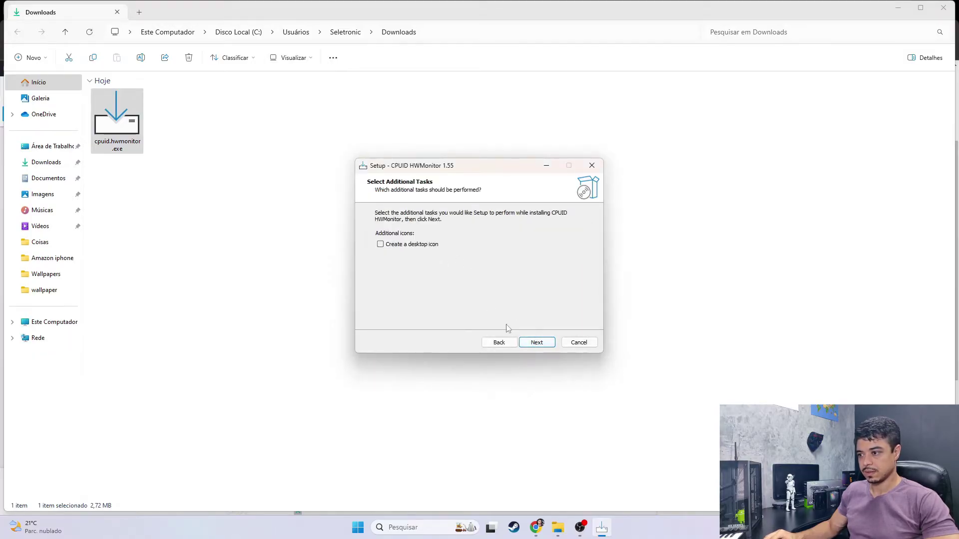
pyautogui.click(536, 344)
pyautogui.click(535, 344)
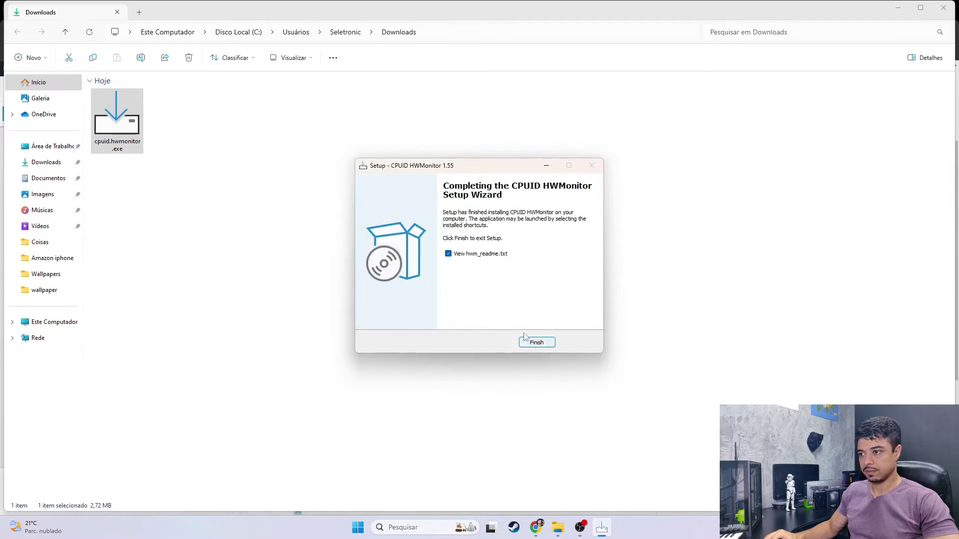
pyautogui.click(448, 255)
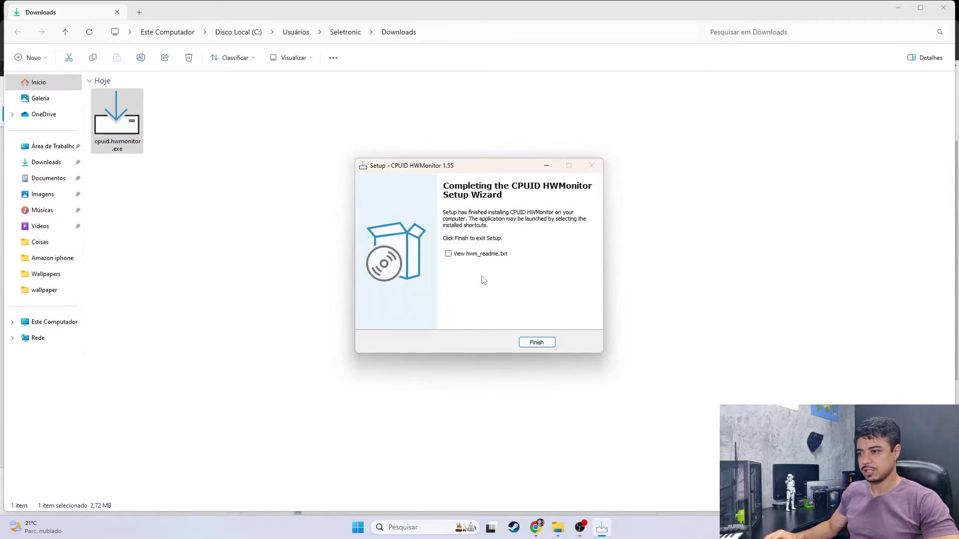
pyautogui.click(536, 343)
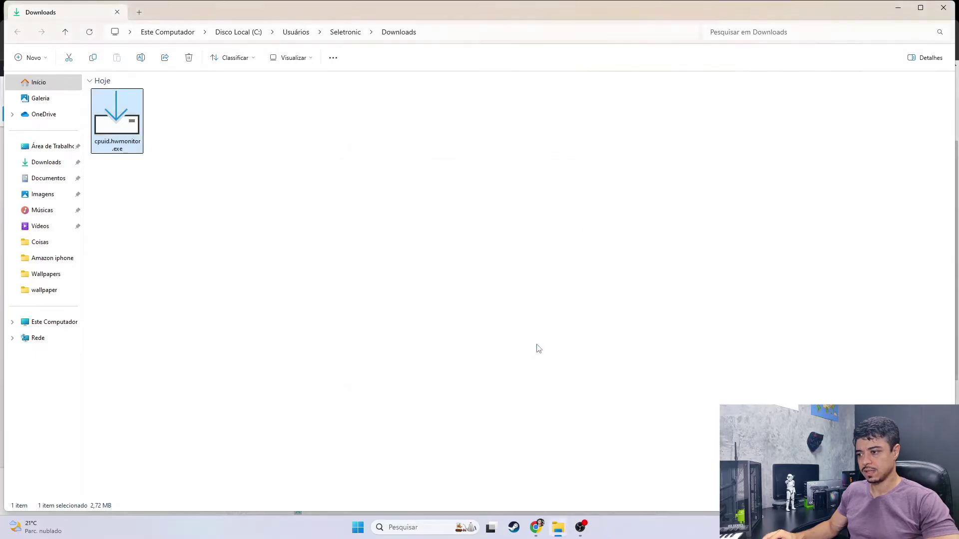
# - Search Windows for "hwm", launch HWMonitor and move its window to the middle of the desktop
pyautogui.click(427, 528)
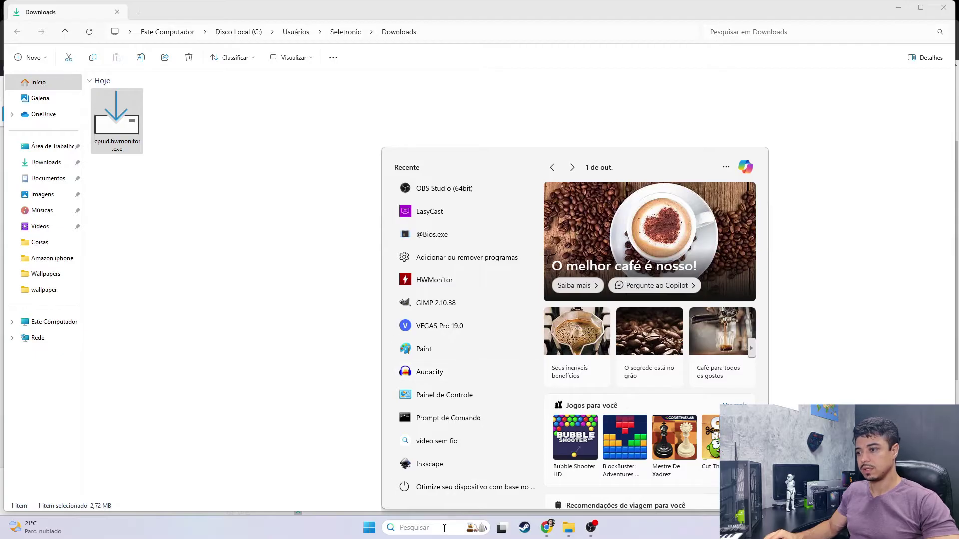
pyautogui.write('hwm')
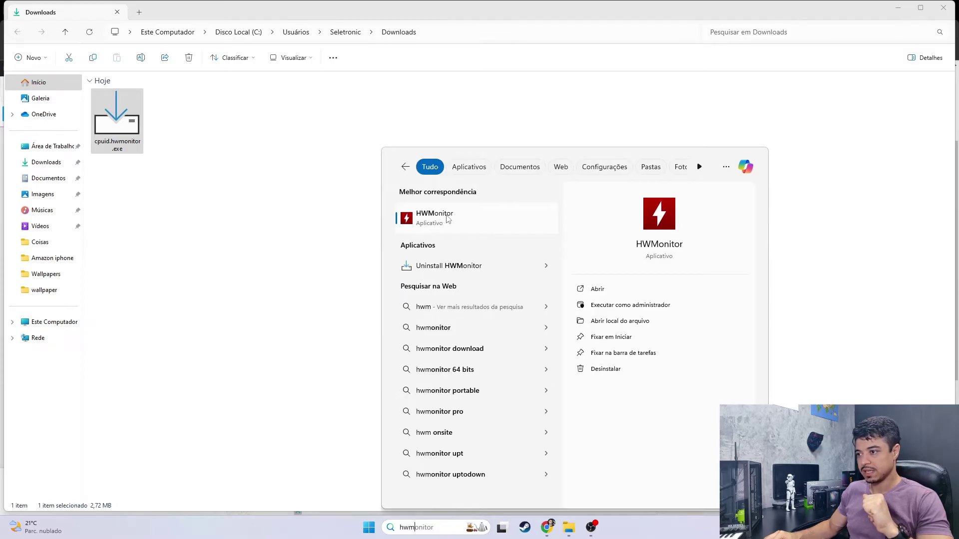
pyautogui.click(598, 290)
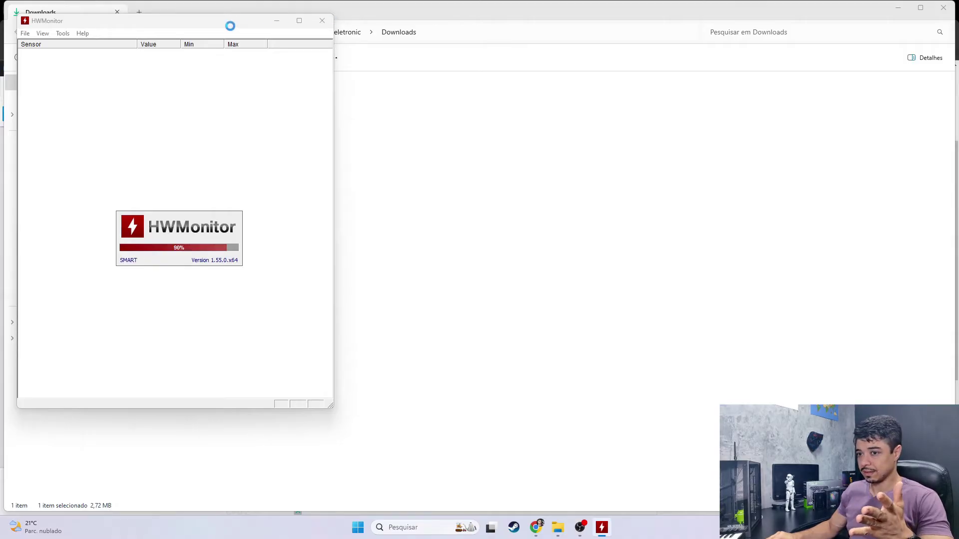
pyautogui.scroll(-10, 231, 30)
pyautogui.moveTo(233, 22); pyautogui.dragTo(448, 57)
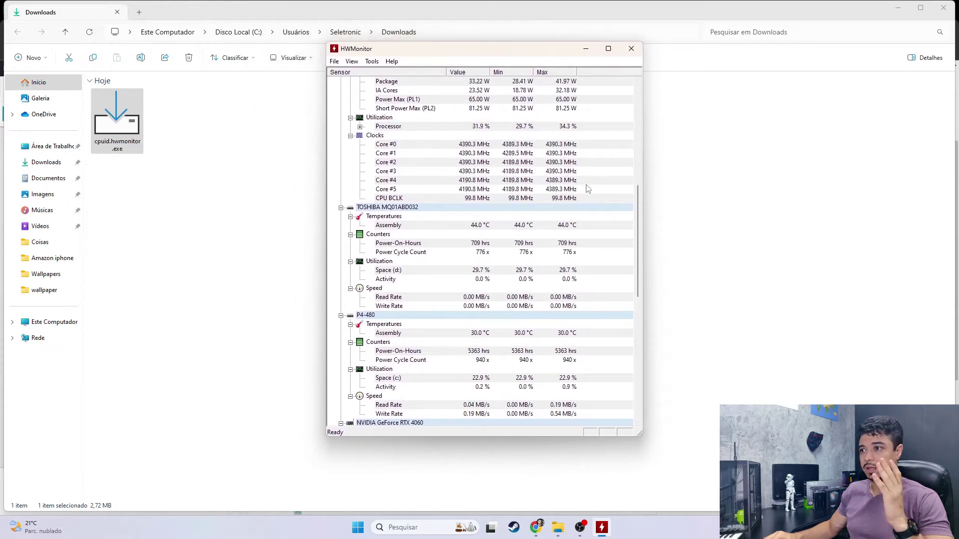
# - Collapse the Gigabyte motherboard readings and expand Cores (Max) under the Intel Core i5 11400 temperatures to examine each core
pyautogui.moveTo(640, 250); pyautogui.dragTo(644, 148)
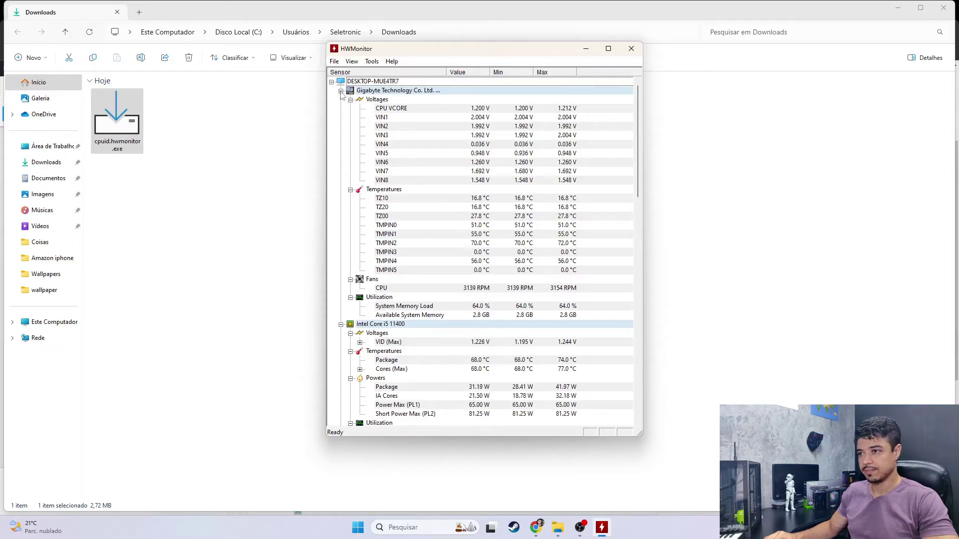
pyautogui.click(341, 91)
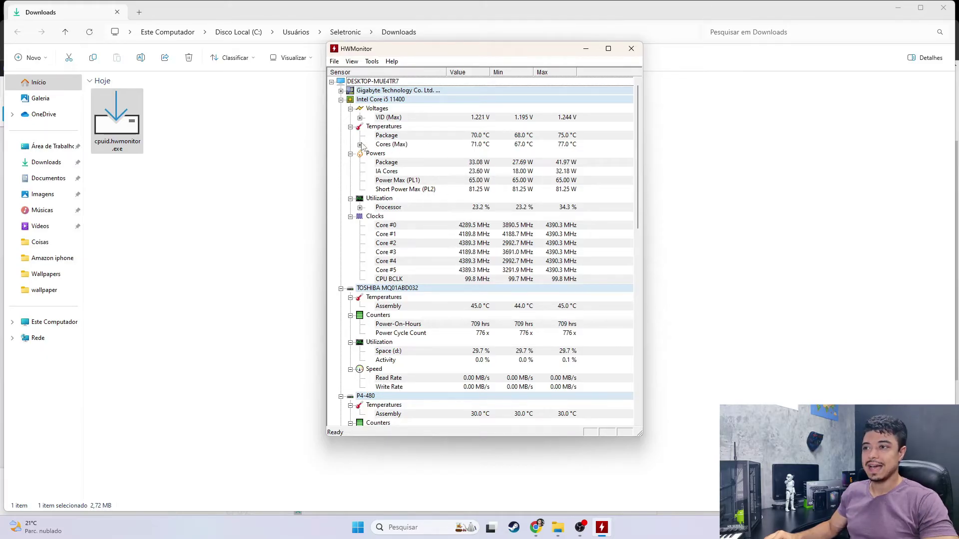
pyautogui.click(360, 144)
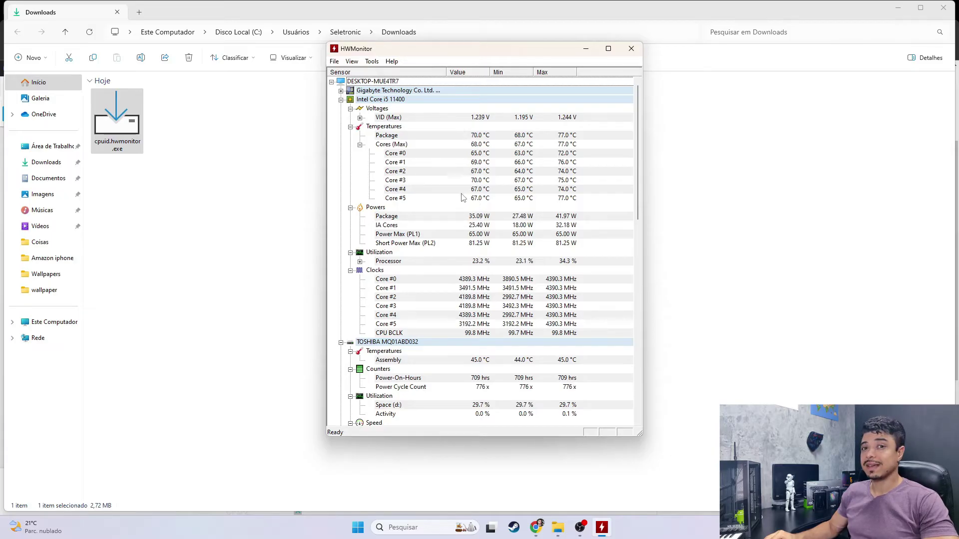
# - Collapse the Intel Core i5 11400, TOSHIBA MQ01ABD032 and P4-480 groups to examine the NVIDIA GeForce RTX 4060 temperatures
pyautogui.click(342, 99)
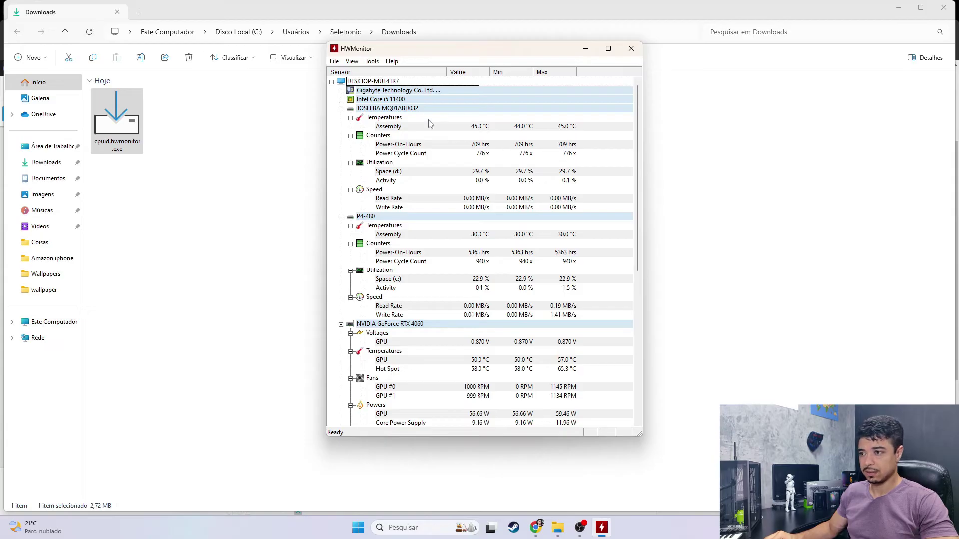
pyautogui.click(341, 108)
pyautogui.click(341, 117)
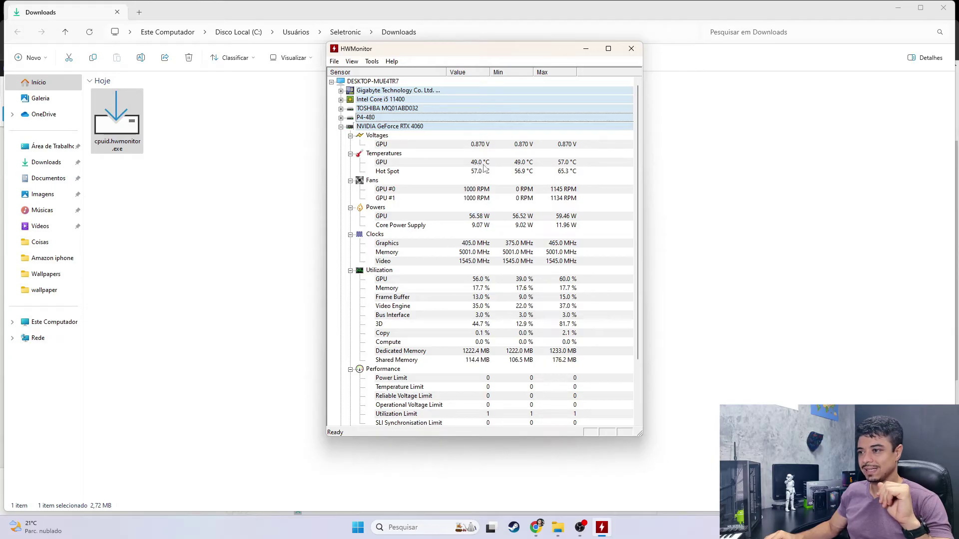
# - Collapse the NVIDIA GeForce RTX 4060 and 802.11n USB Wireless LAN Card groups, and close HWMonitor
pyautogui.click(341, 126)
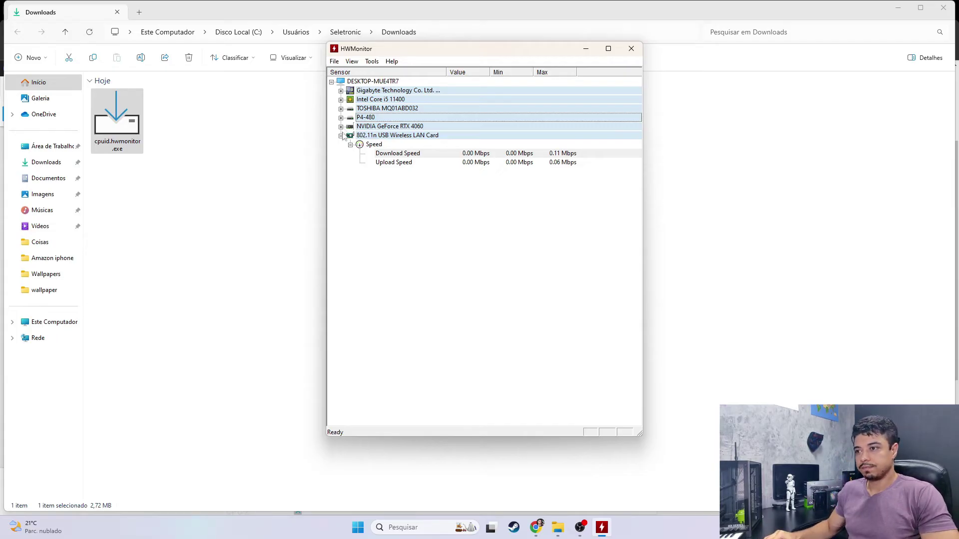
pyautogui.click(341, 135)
pyautogui.click(632, 48)
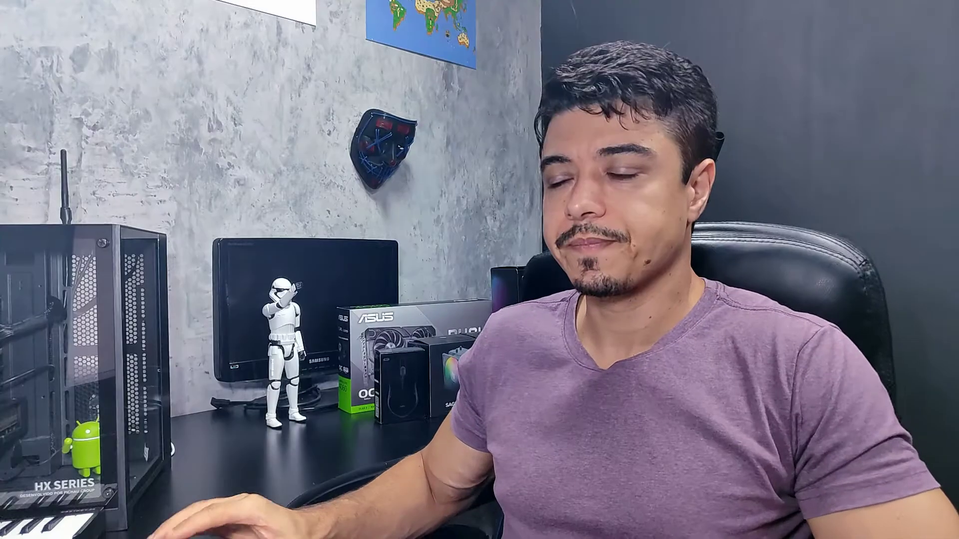